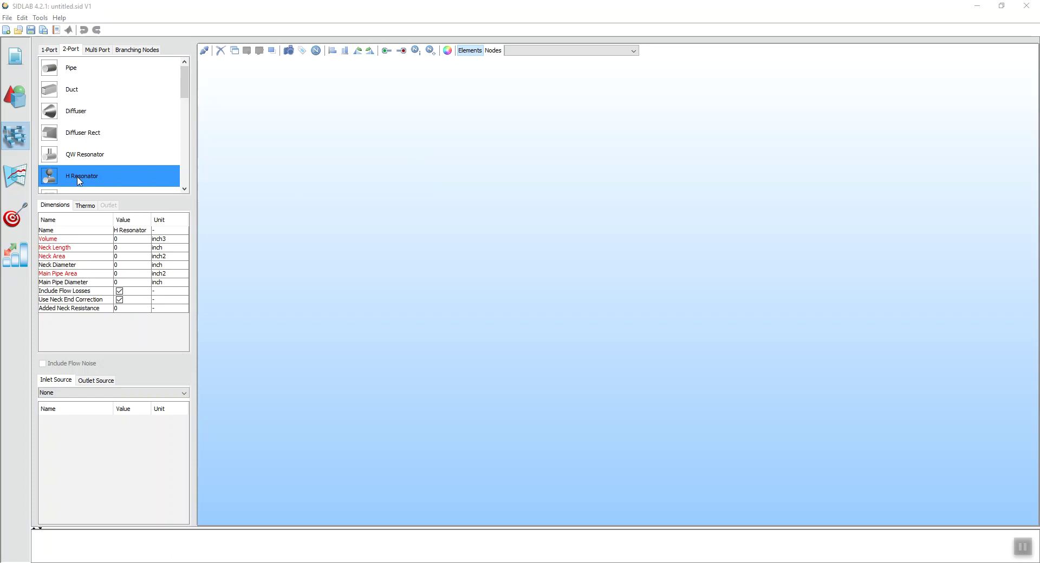
Consult the user manual's H Resonator topic for the Helmholtz resonator equations and close the manual
click(60, 18)
click(74, 31)
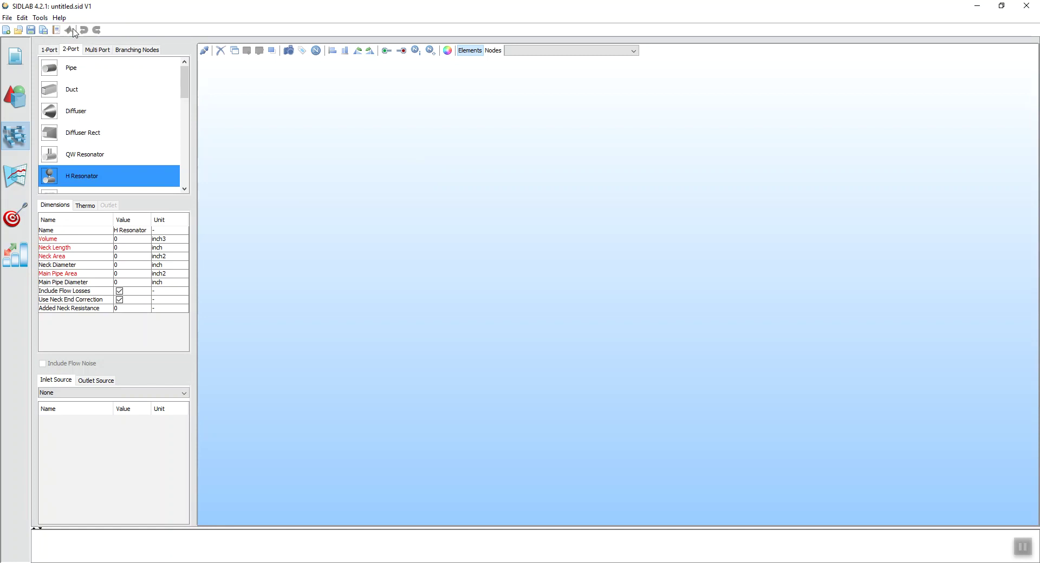
click(59, 18)
click(76, 32)
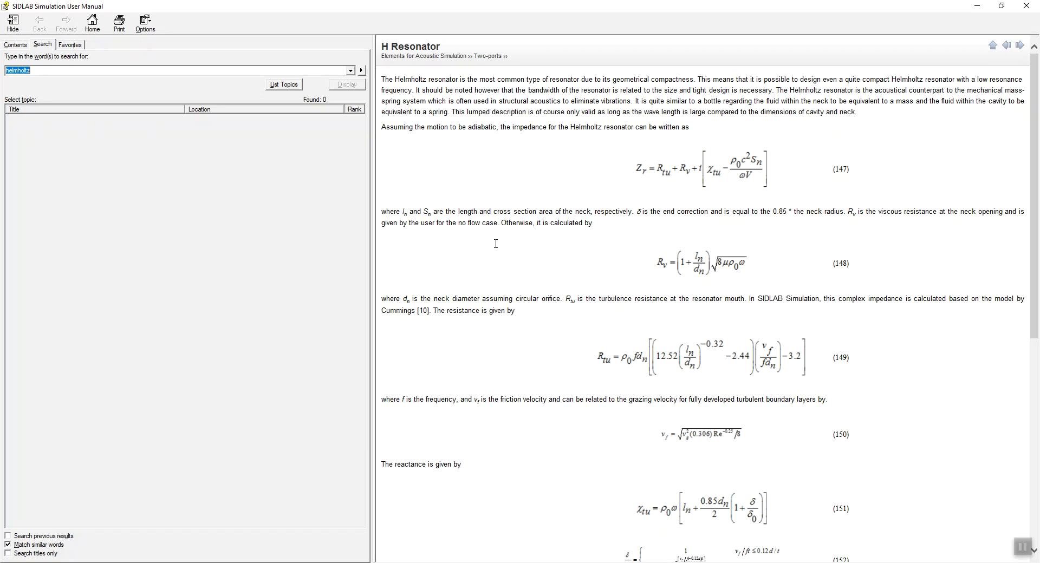
click(1026, 7)
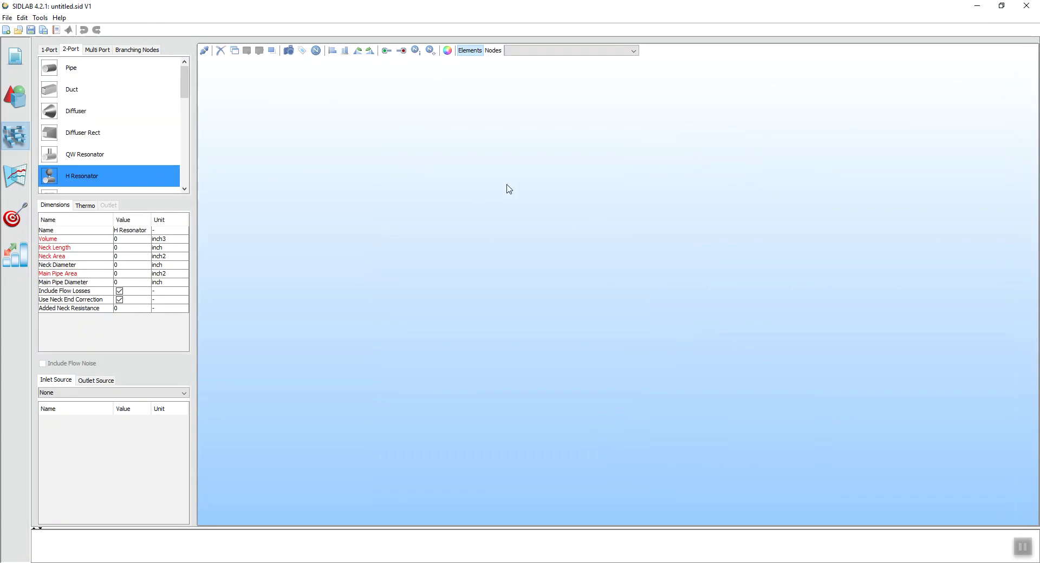
Place an H Resonator on the canvas with volume 60 inch3, neck length 1 inch, neck area .3 inch2 and main pipe area 1.2 inch2
drag(49, 179, 454, 211)
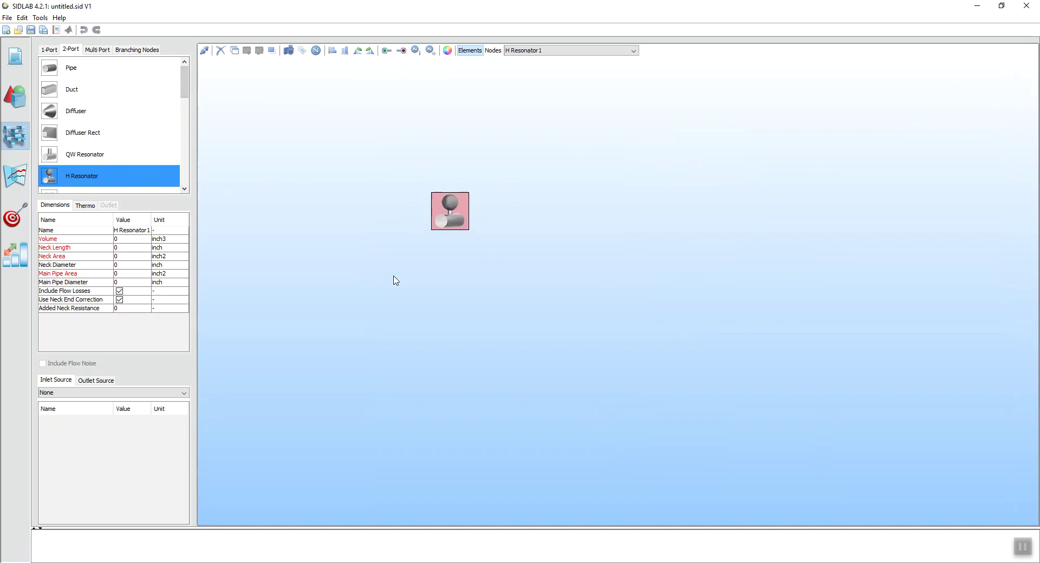
double_click(129, 238)
click(137, 248)
text(1)
click(124, 257)
click(122, 274)
text(1)
click(120, 291)
click(171, 286)
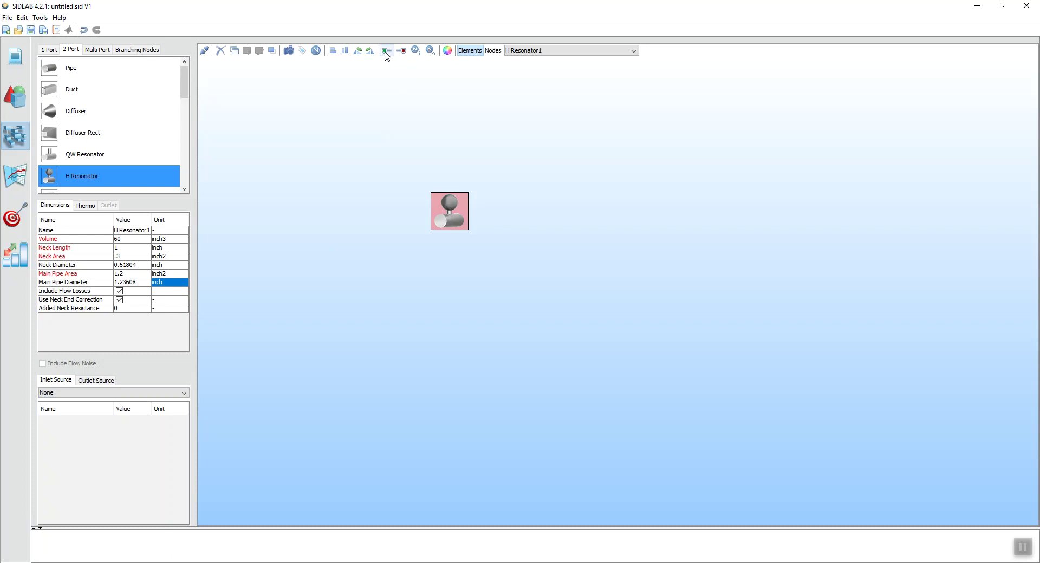
Add an inlet node and an outlet node to the resonator and calculate its acoustics
click(386, 52)
click(430, 211)
click(403, 52)
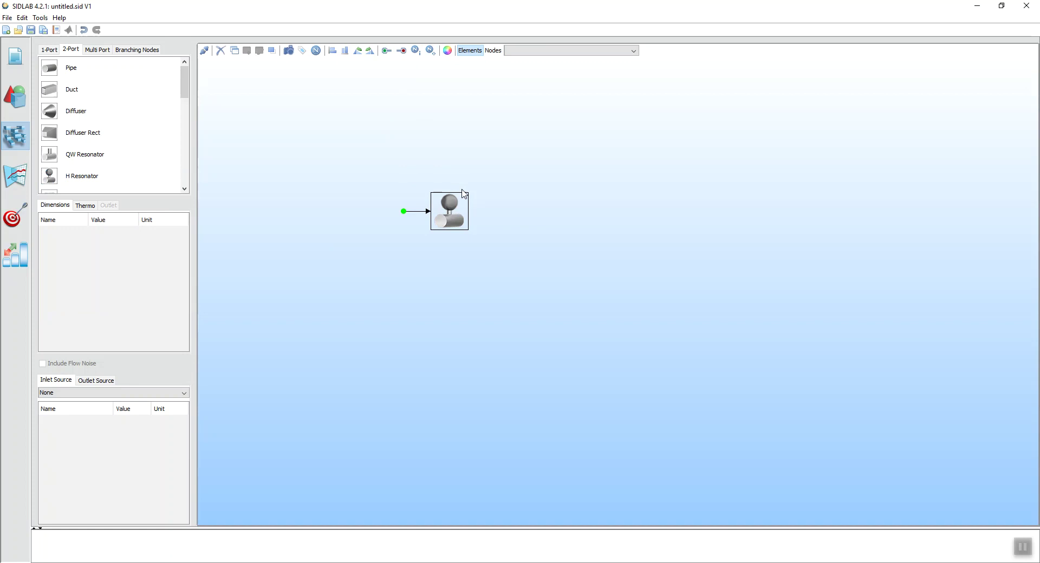
click(469, 212)
click(16, 179)
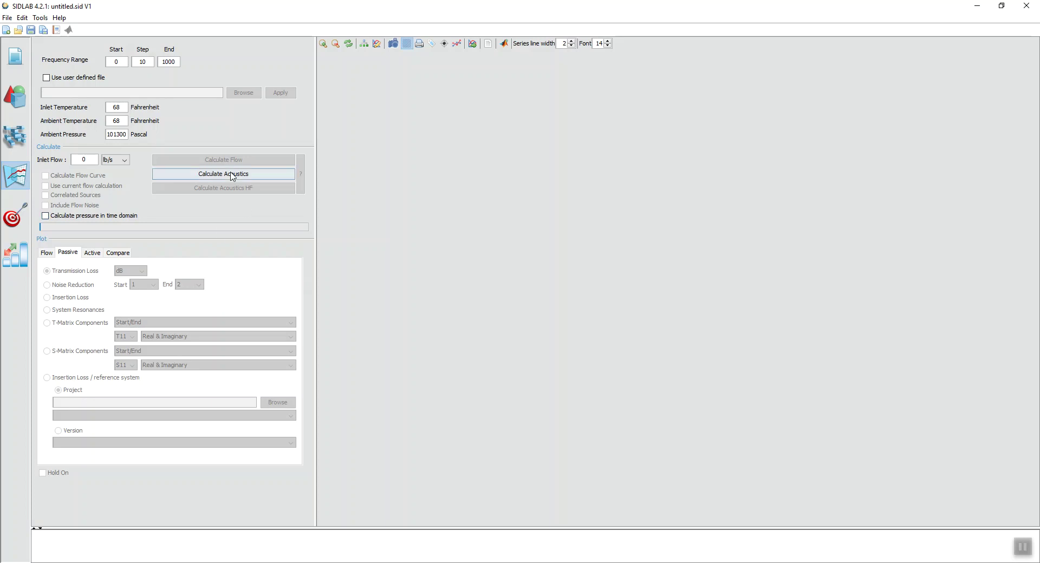
click(230, 176)
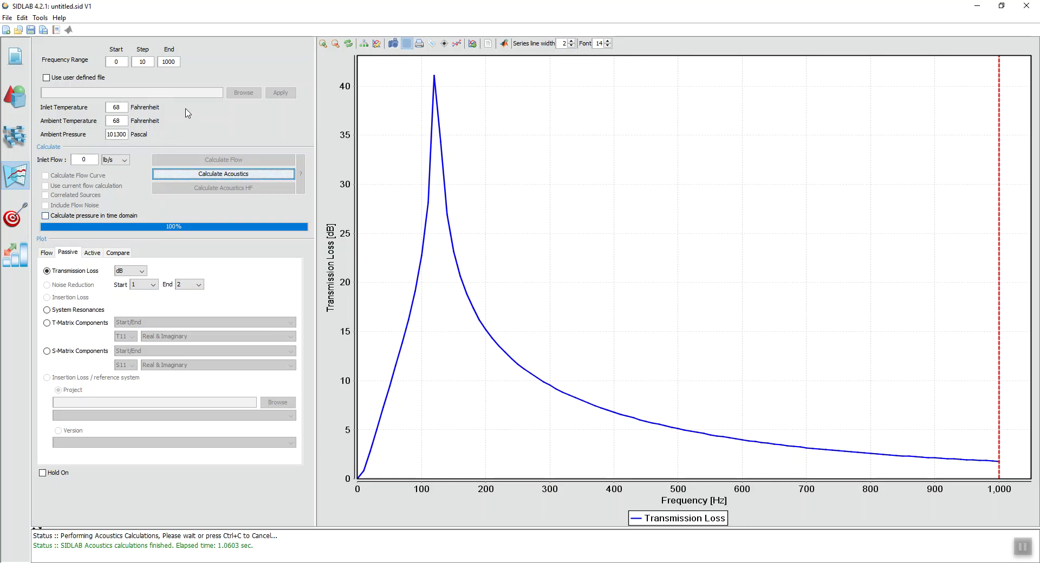
Set the frequency range's step to 1 and end to 500, and recalculate the acoustics
double_click(147, 61)
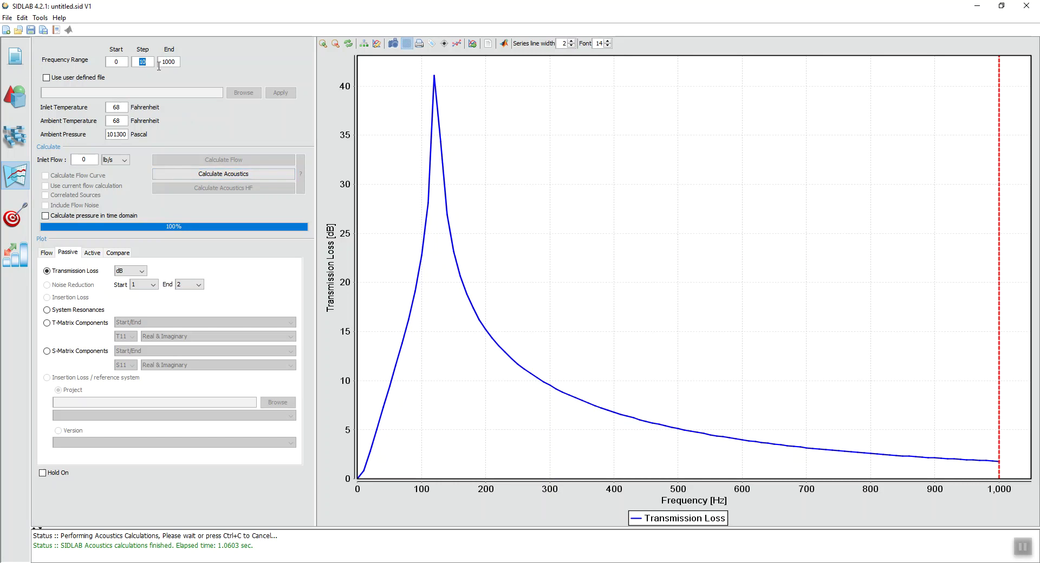
text(1)
double_click(176, 62)
text(500)
click(208, 177)
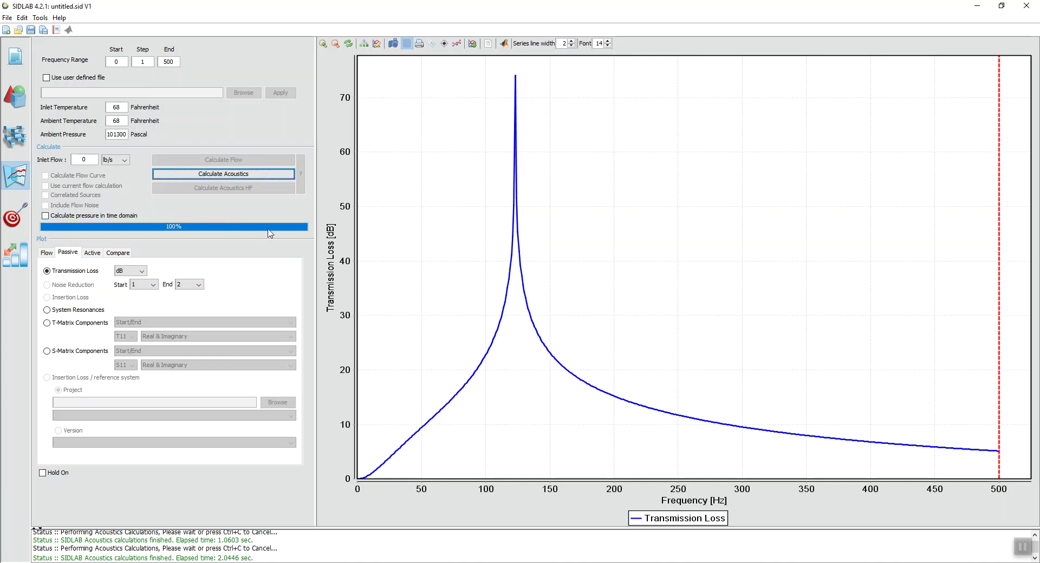
Set the resonator's volume to 30 inch3 and recalculate the acoustics while holding the existing transmission loss curve
click(16, 145)
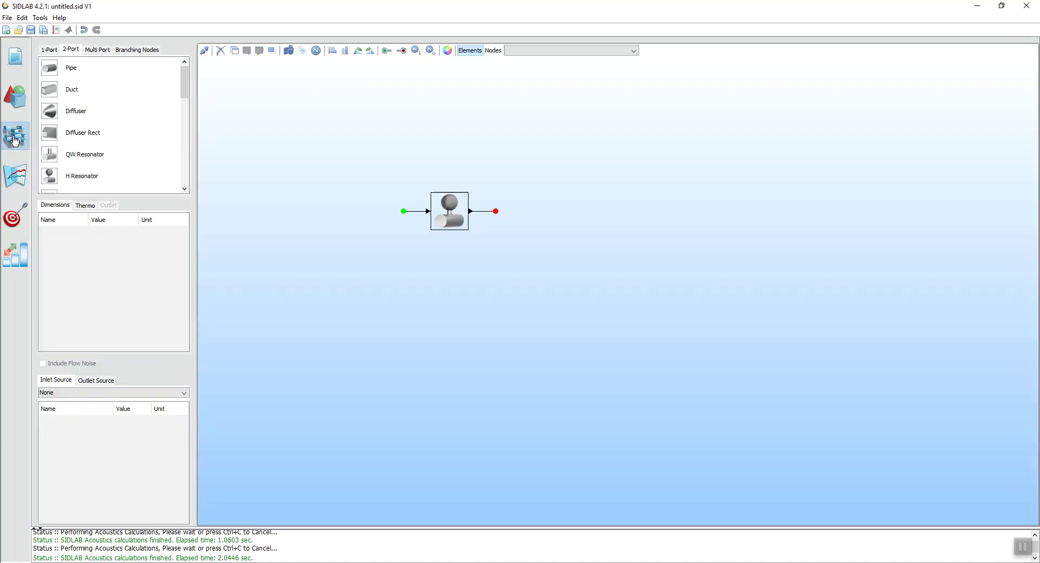
click(445, 211)
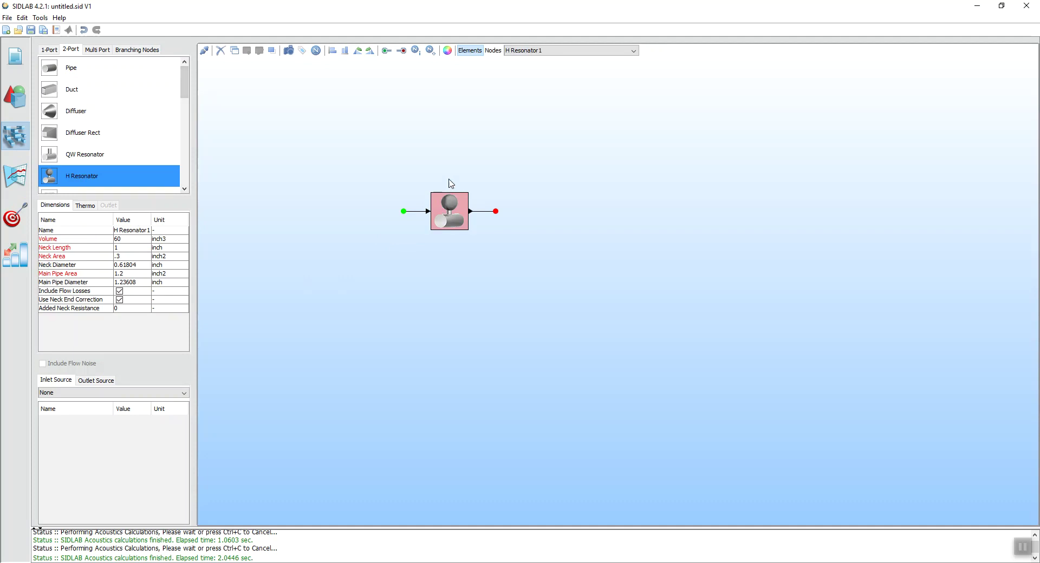
double_click(125, 239)
click(16, 176)
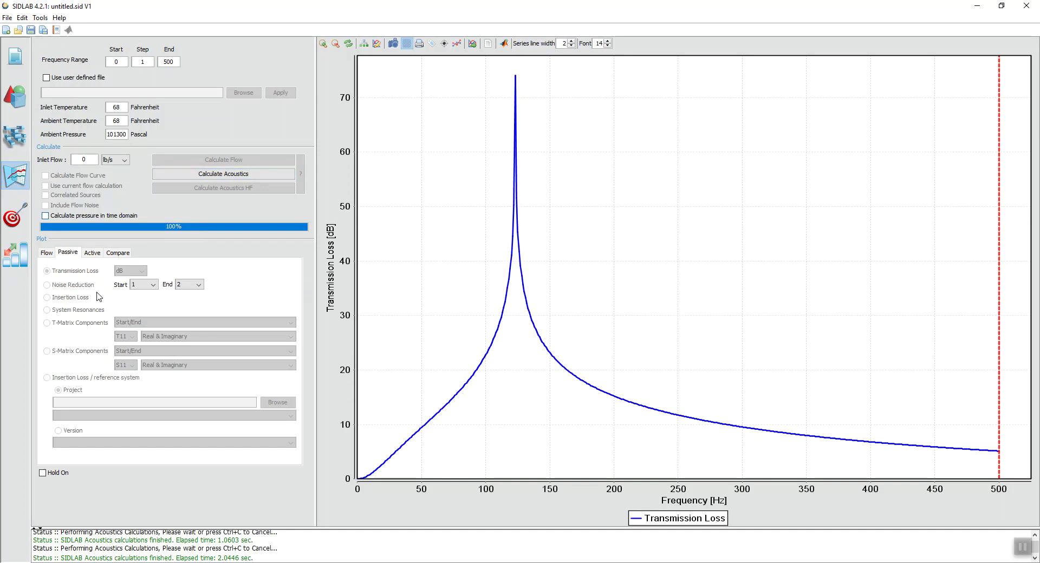
click(43, 473)
click(228, 174)
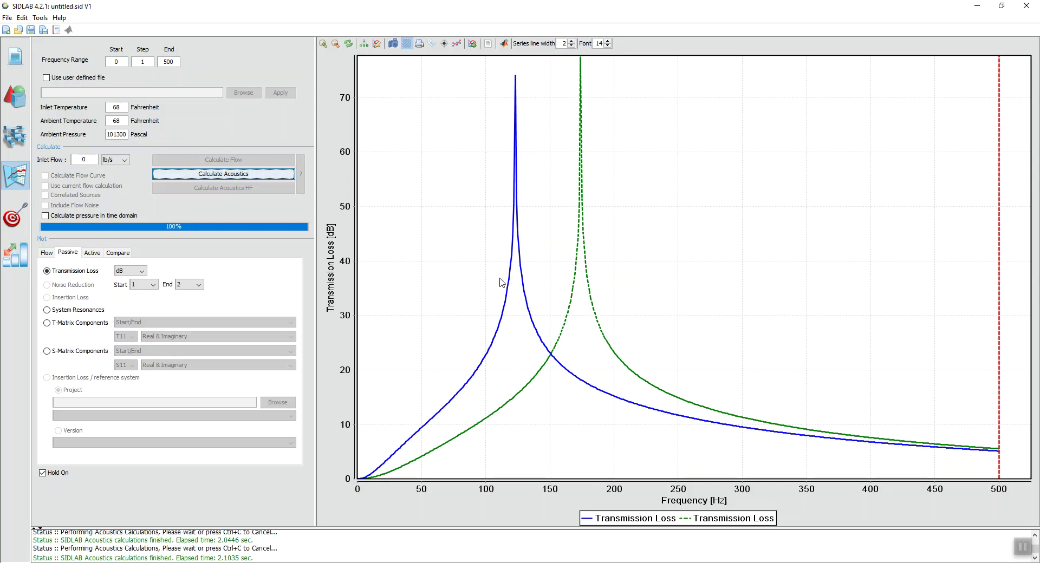
Set the resonator's neck length to .25 inch and add its recalculated transmission loss to the held curves
click(7, 139)
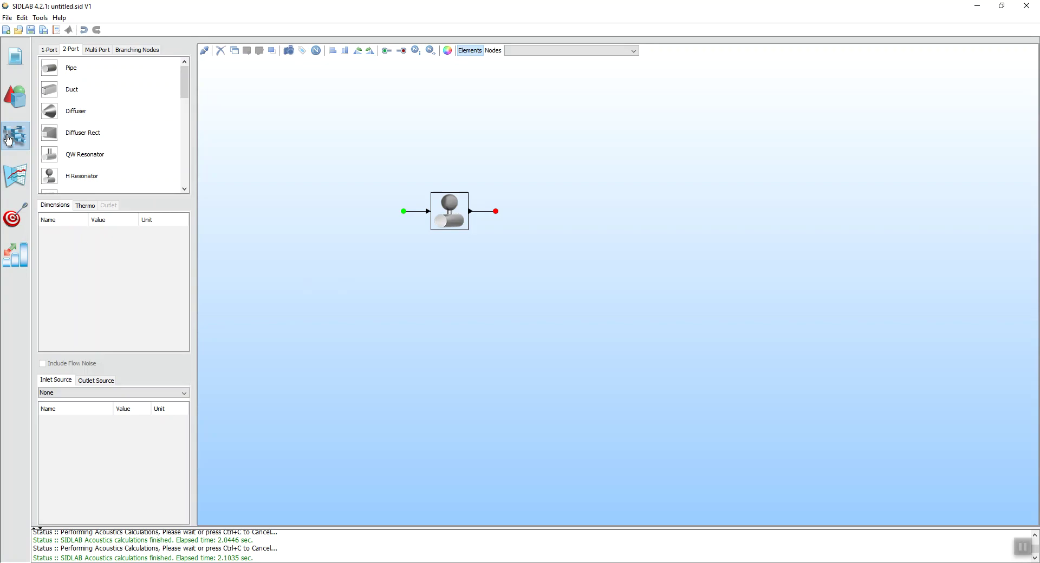
click(454, 215)
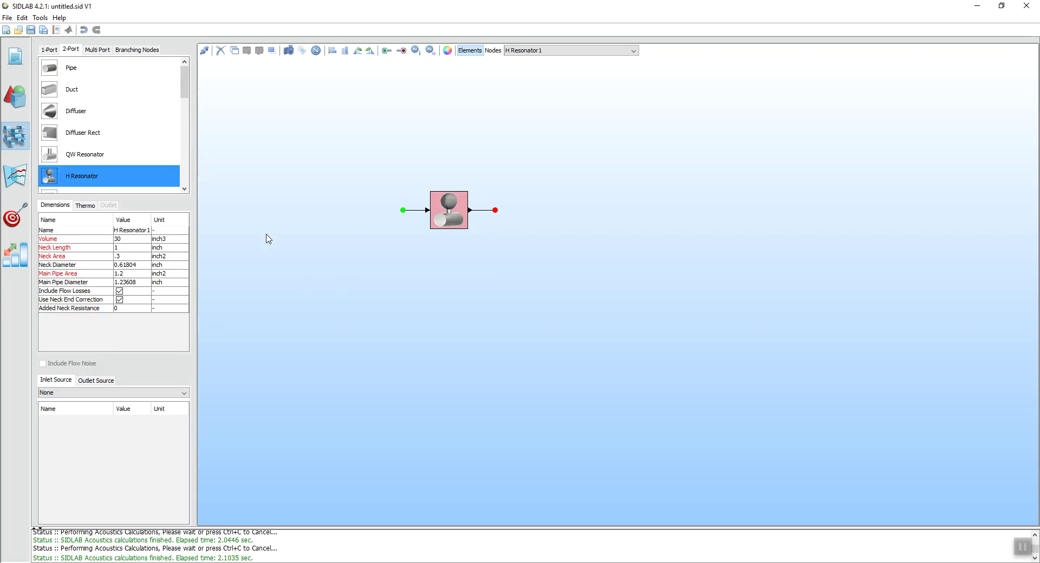
double_click(134, 248)
click(11, 177)
click(236, 176)
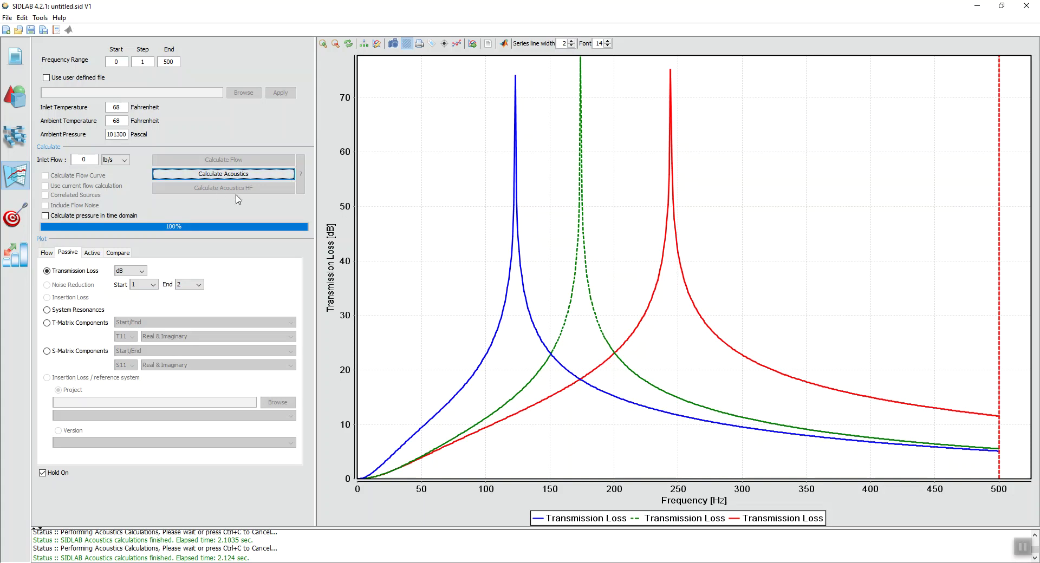
Set the resonator's neck area to .2 inch2 and add its recalculated transmission loss to the held curves
click(13, 138)
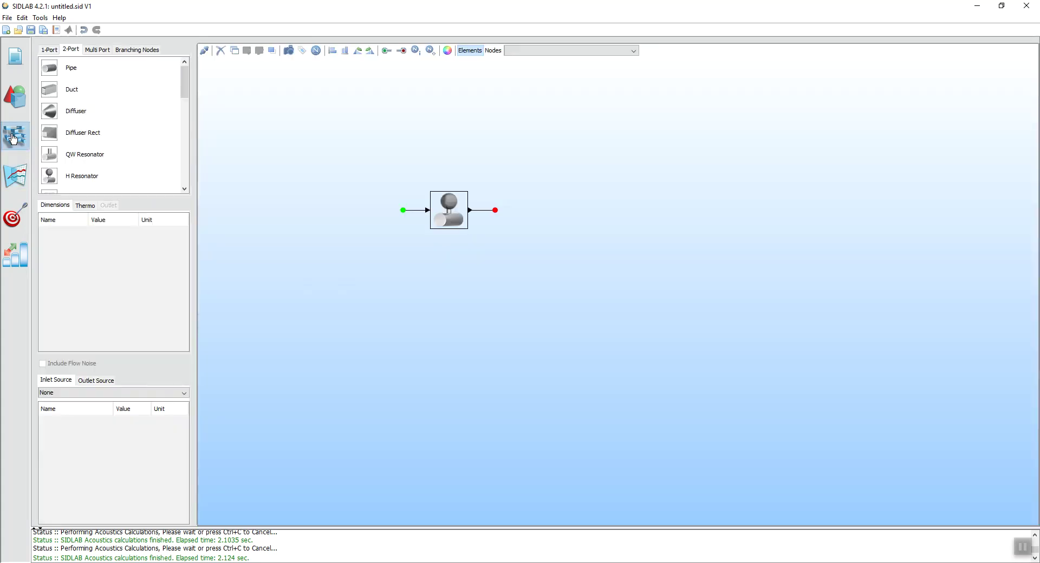
click(453, 212)
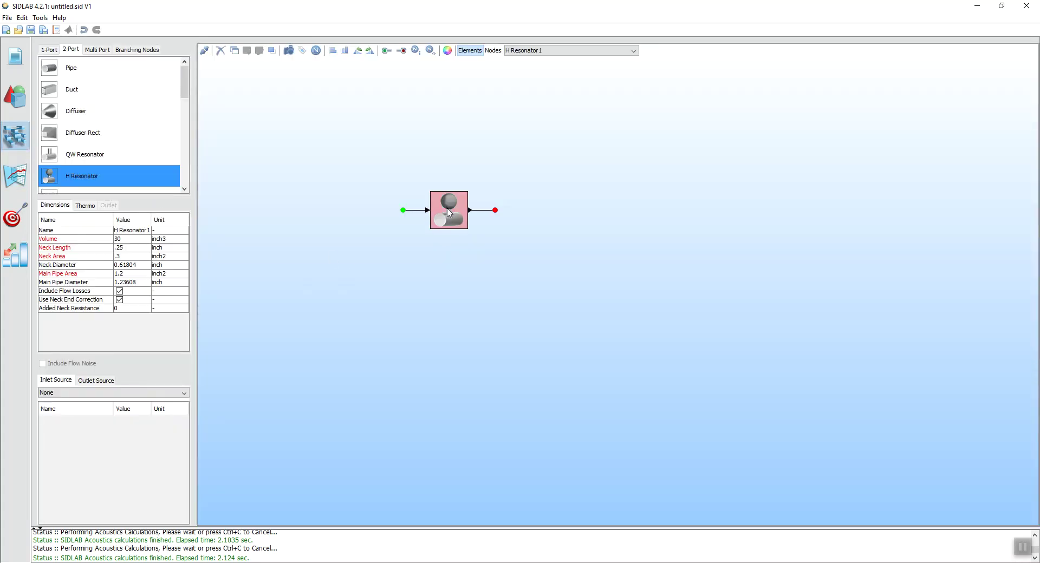
double_click(129, 256)
click(336, 305)
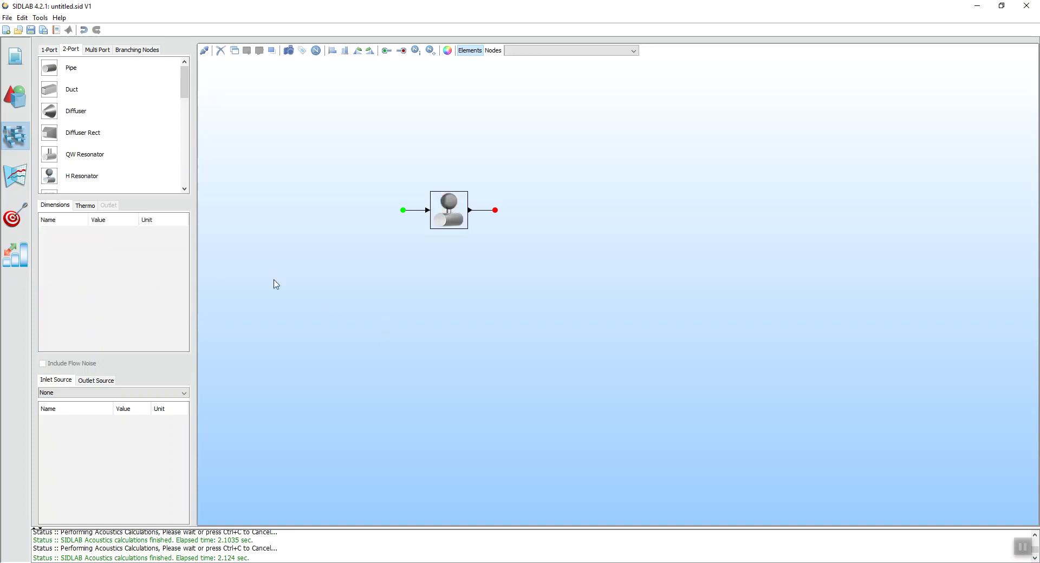
click(18, 181)
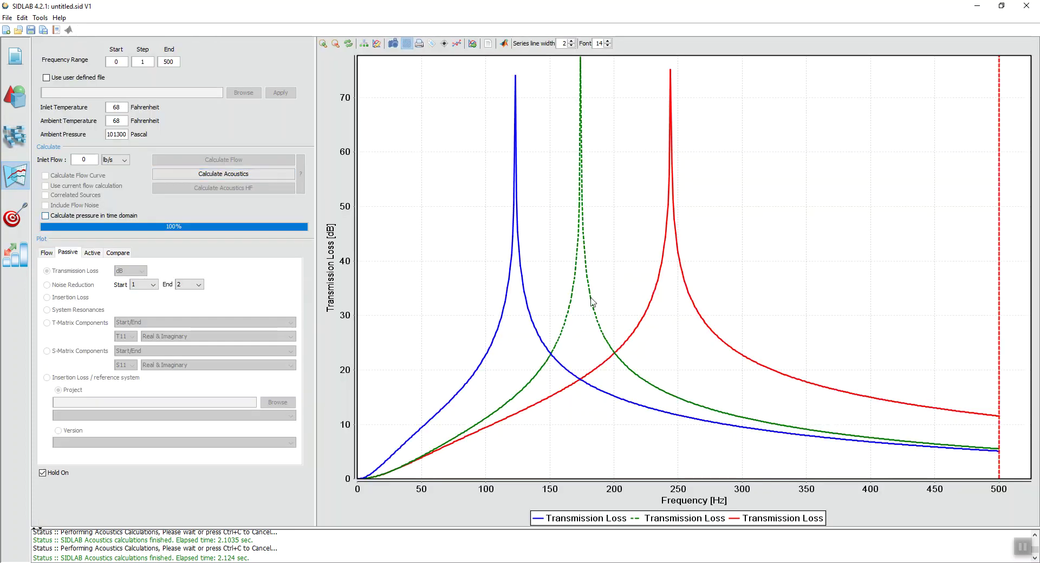
click(266, 174)
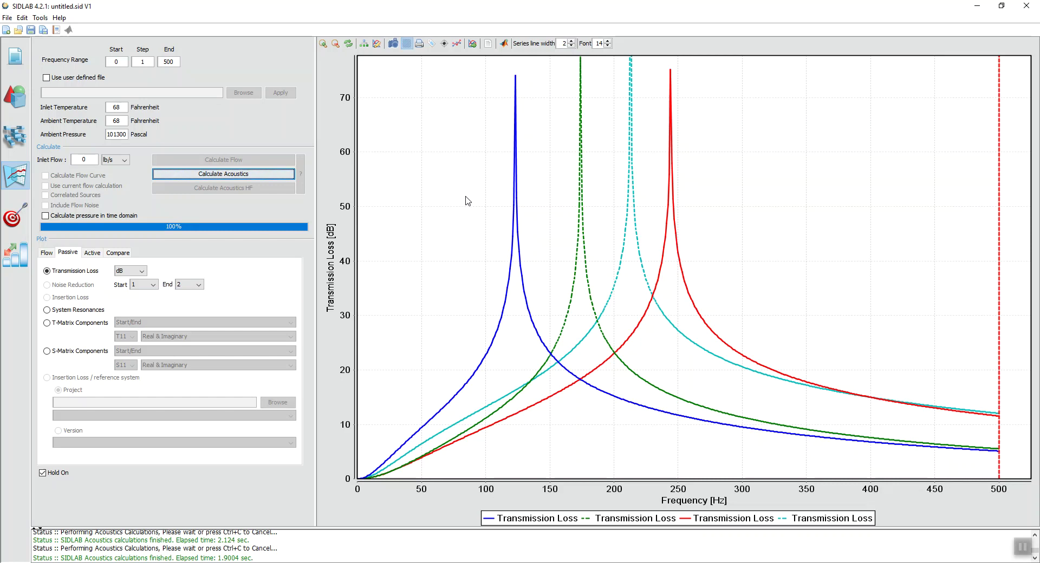
Turn off Hold On and recalculate the acoustics to plot only the current resonator's curve
click(42, 473)
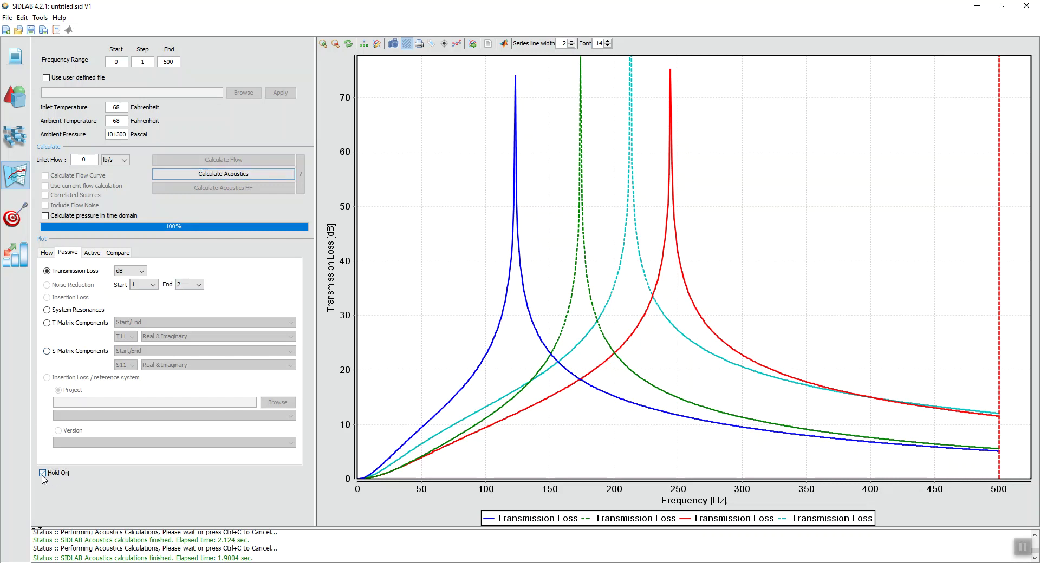
click(241, 174)
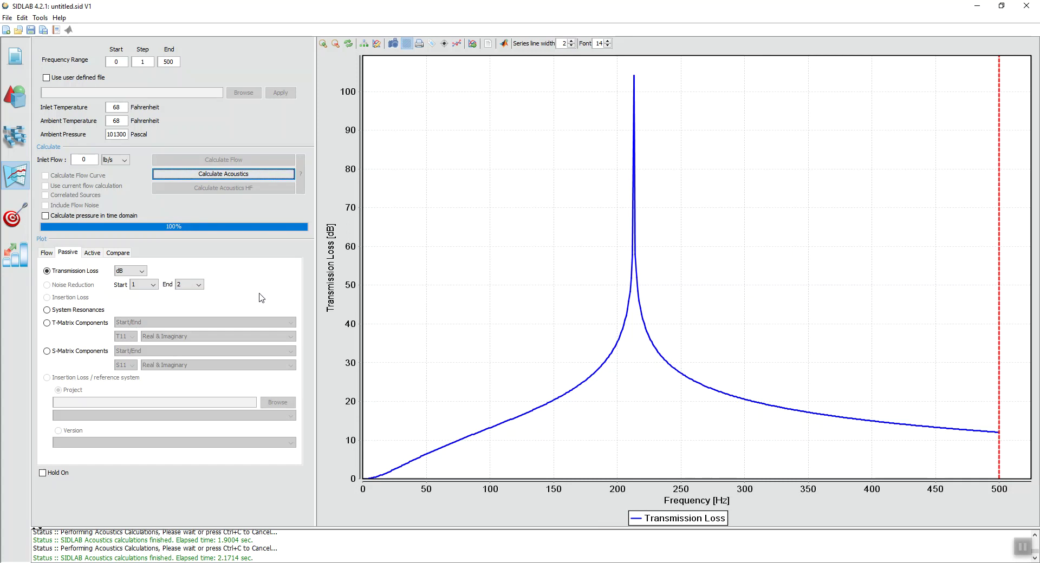
Delete the outlet node from the resonator in the network
click(22, 140)
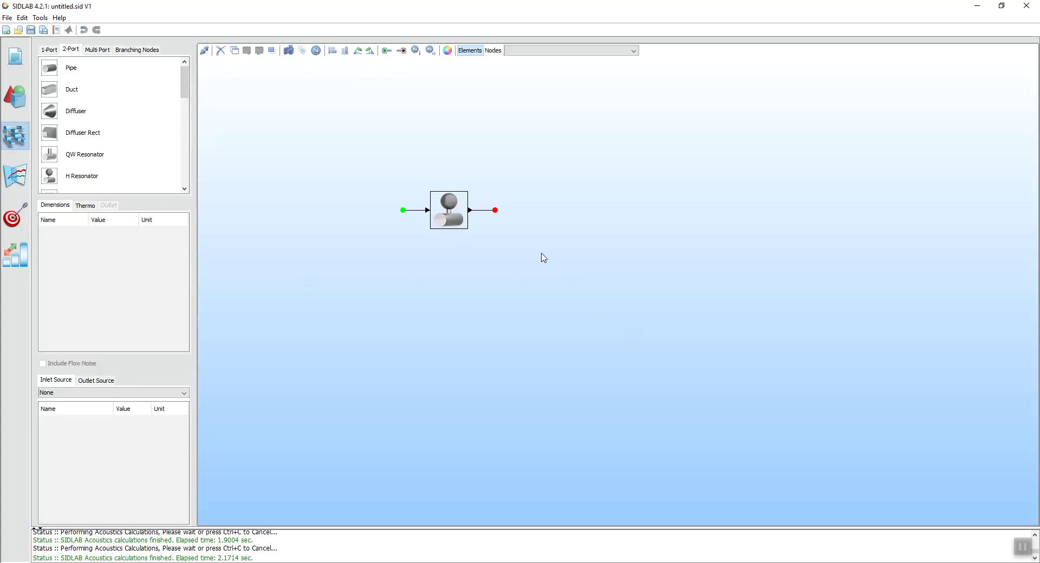
click(495, 211)
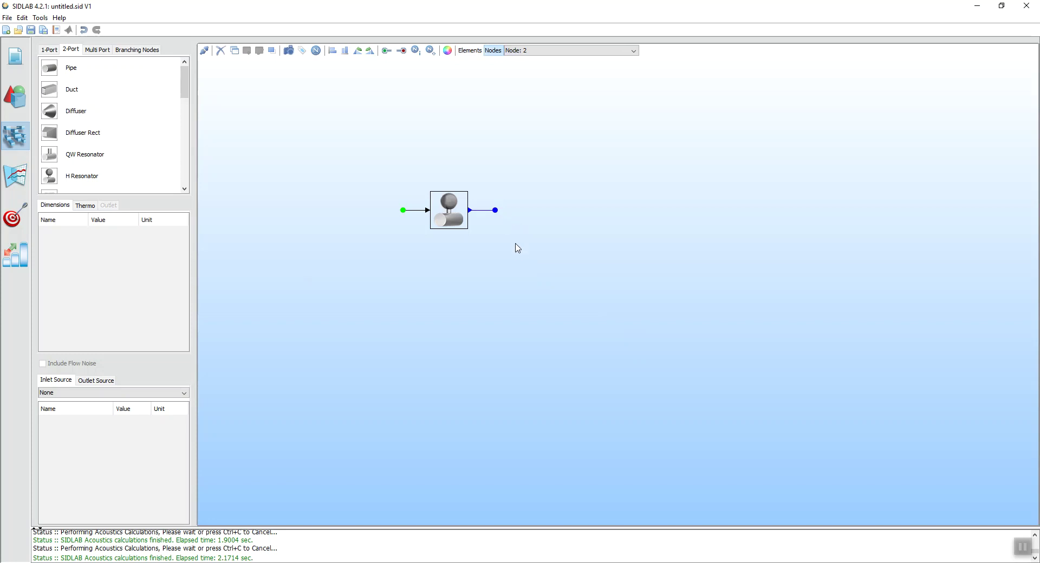
key(Delete)
Duplicate the H Resonator and place the copy just after the original on its outlet side
click(444, 212)
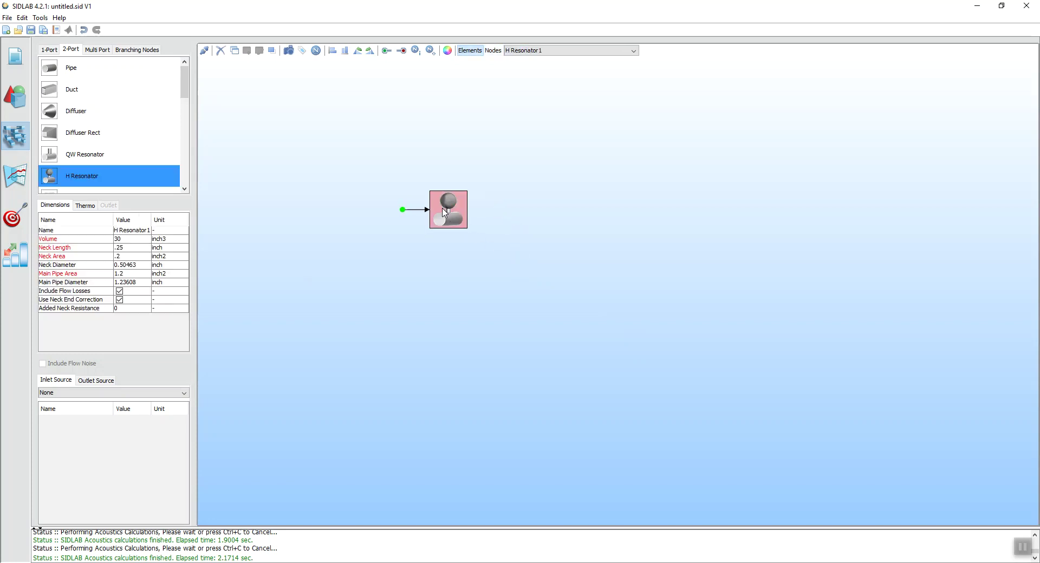
click(587, 390)
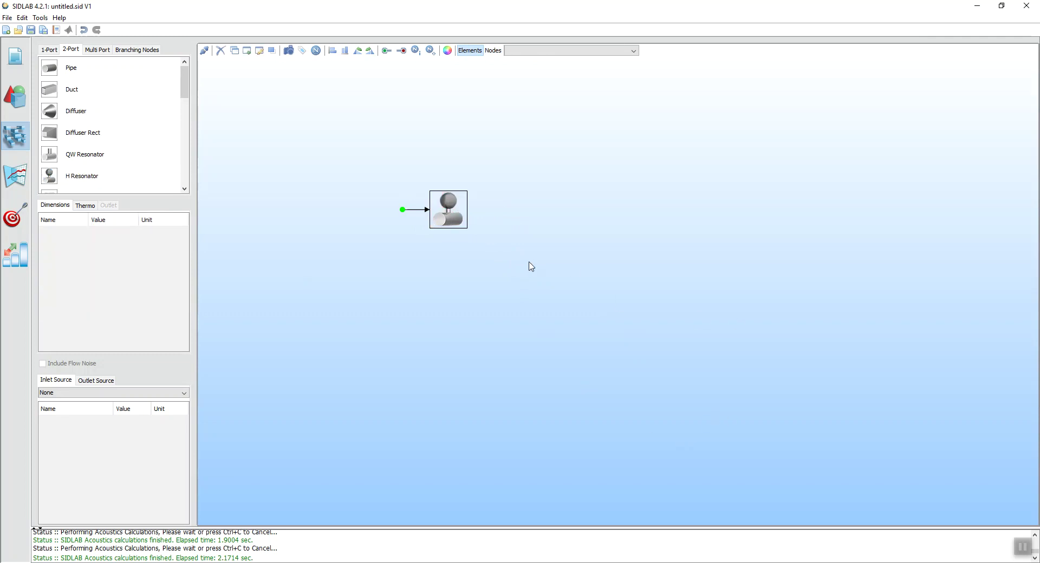
key(ctrl+v)
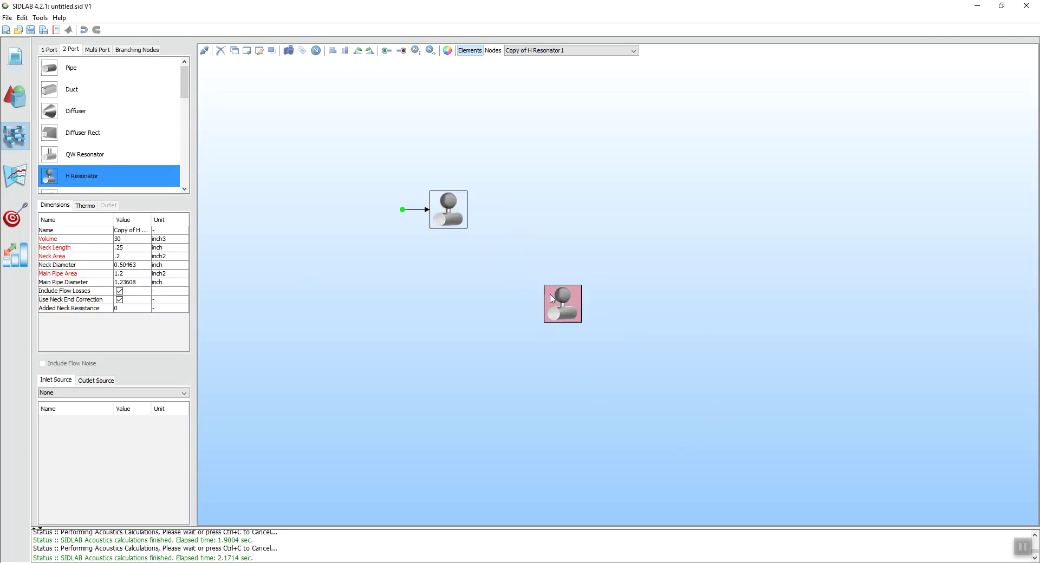
drag(560, 305, 510, 209)
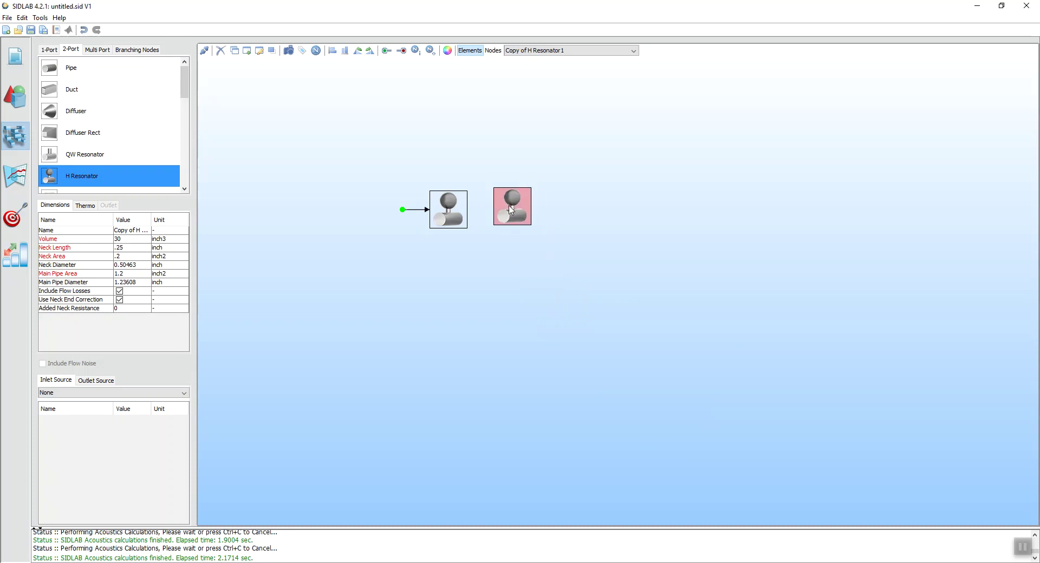
click(439, 216)
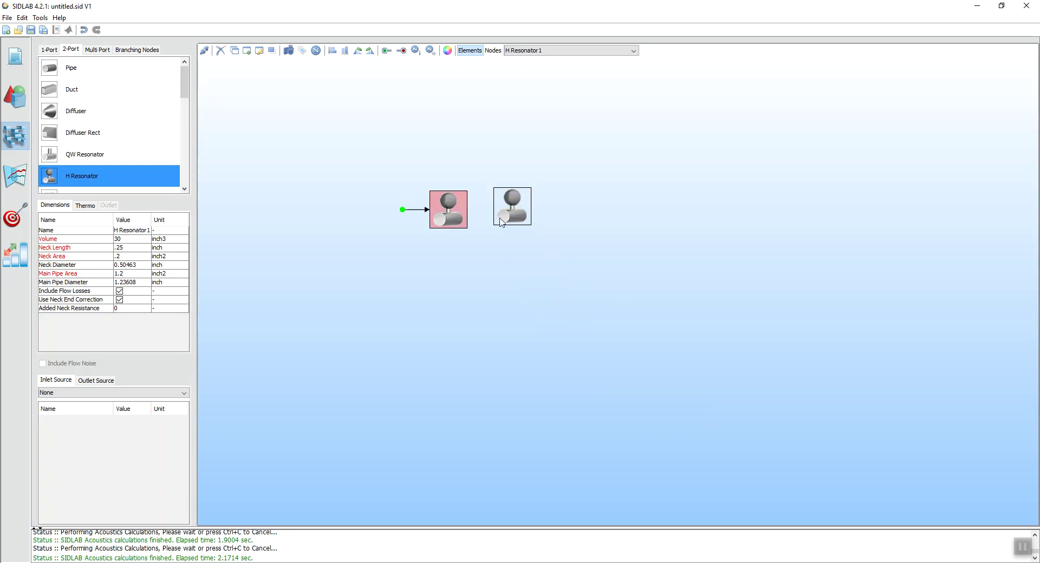
Line up the copied resonator with the original and enter a new volume for the copy
drag(517, 211, 514, 207)
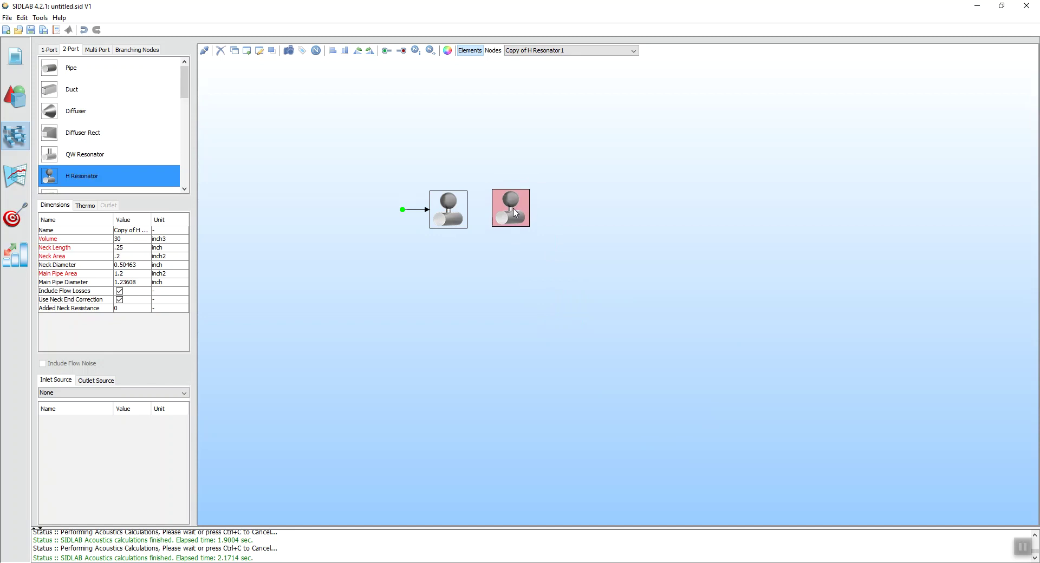
double_click(141, 241)
click(562, 316)
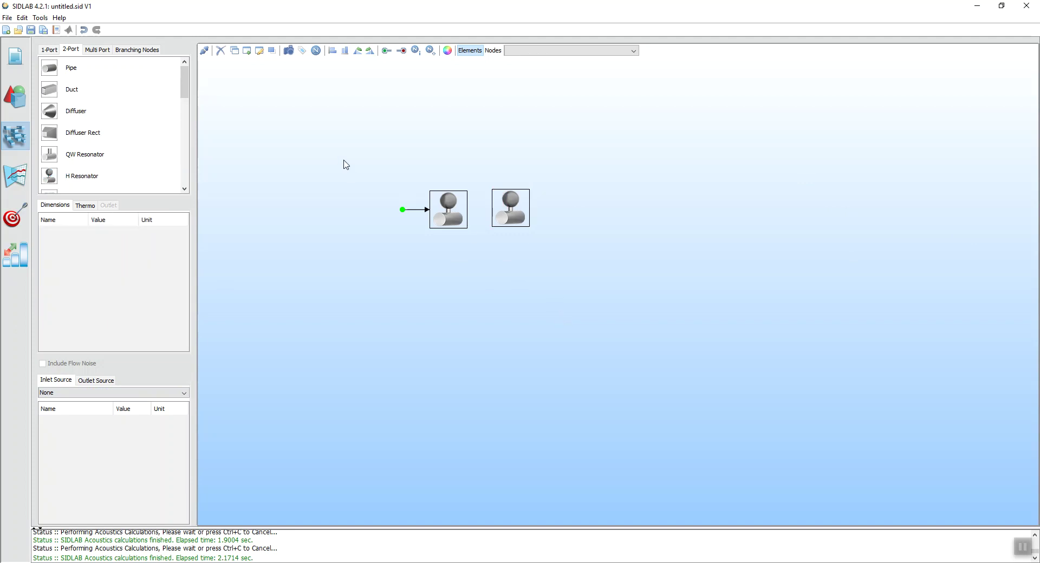
Connect the first resonator's outlet to the copied resonator's inlet
click(204, 50)
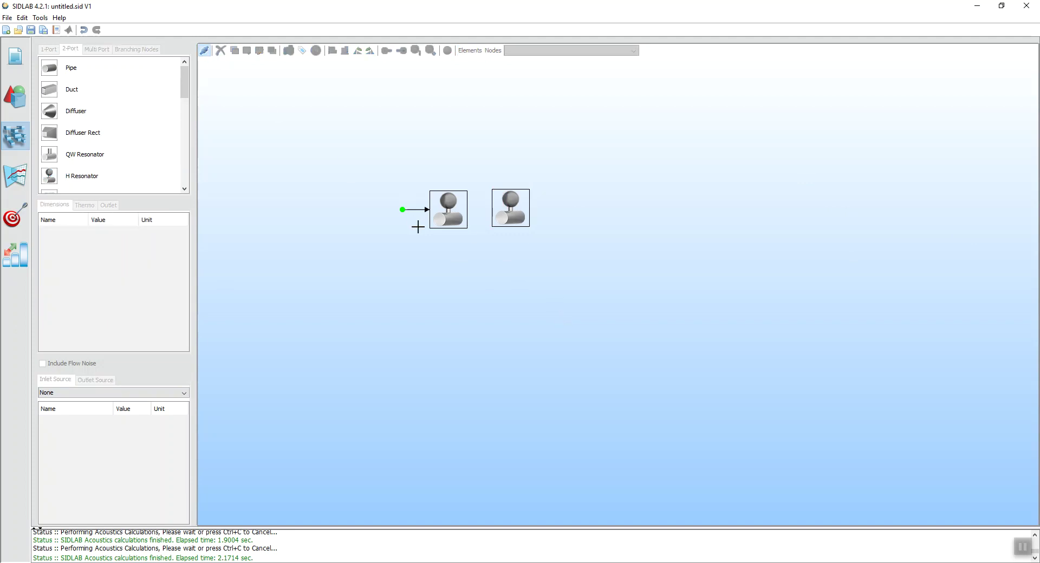
click(498, 210)
click(204, 50)
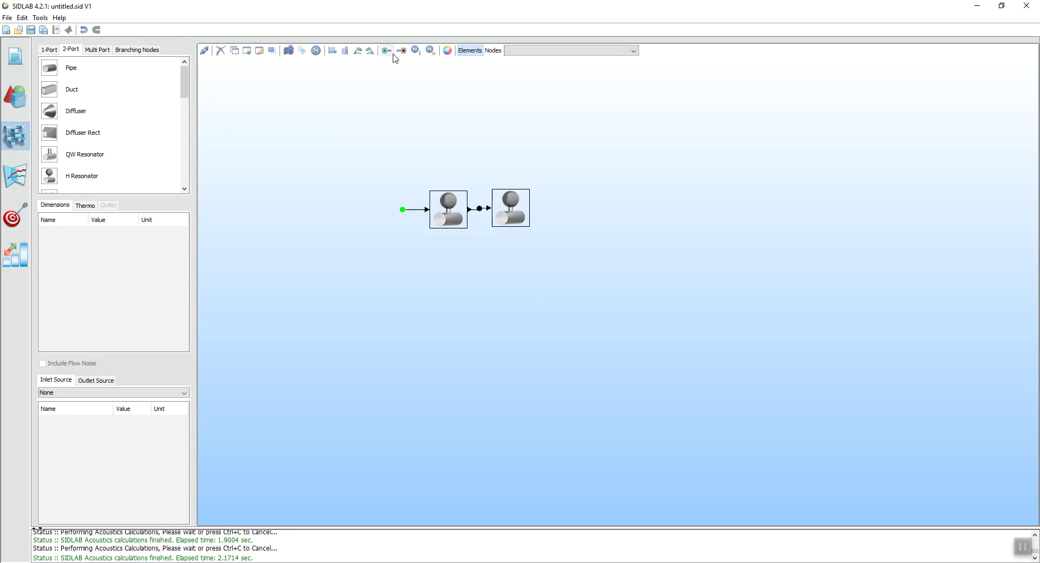
Add an outlet node to the copied resonator at the end of the series
click(401, 51)
click(524, 210)
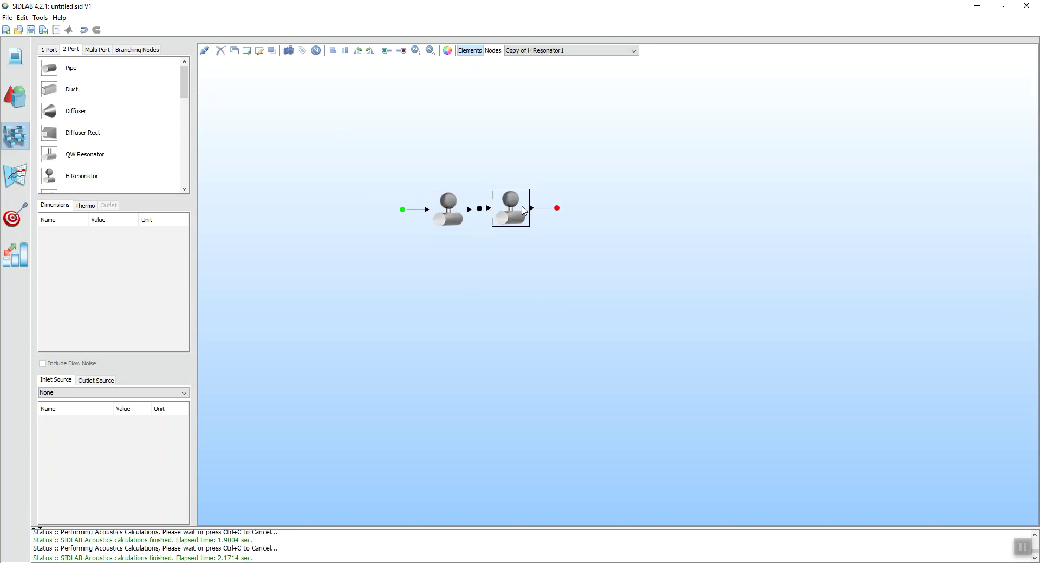
Calculate the acoustics of the two-resonator network and hold its transmission loss curve on the plot for comparison
click(15, 175)
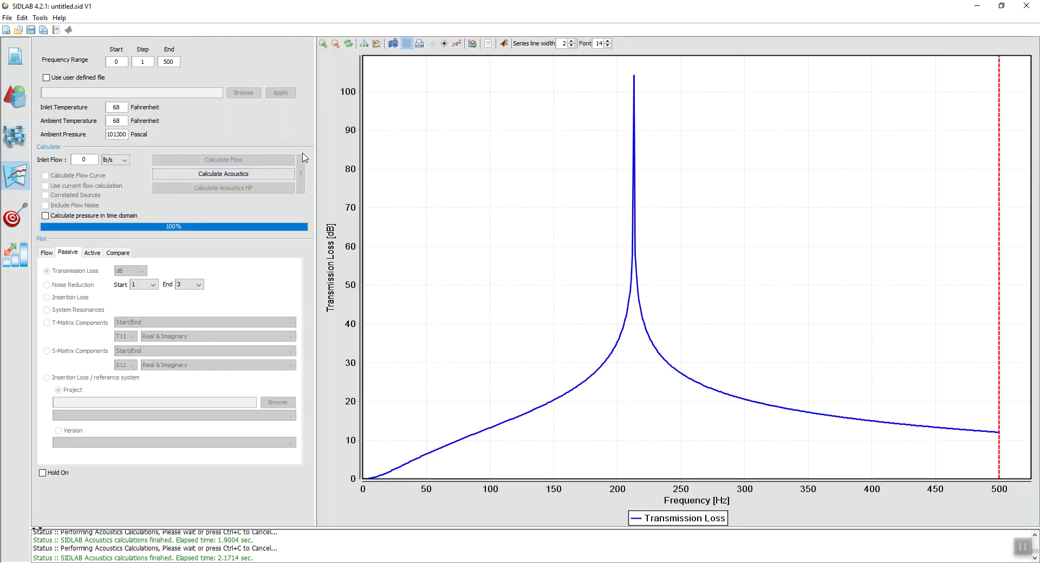
click(263, 178)
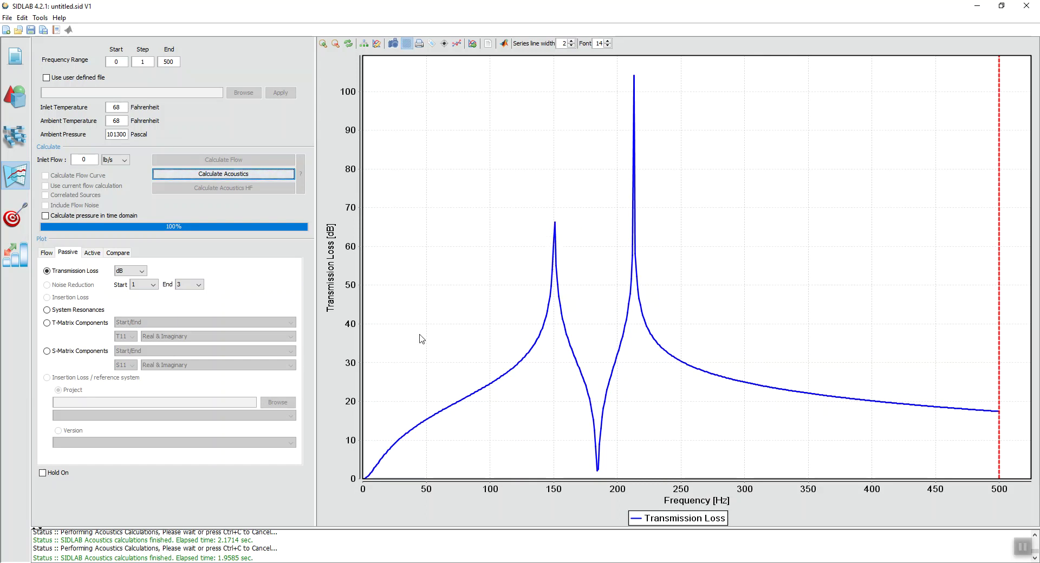
click(41, 473)
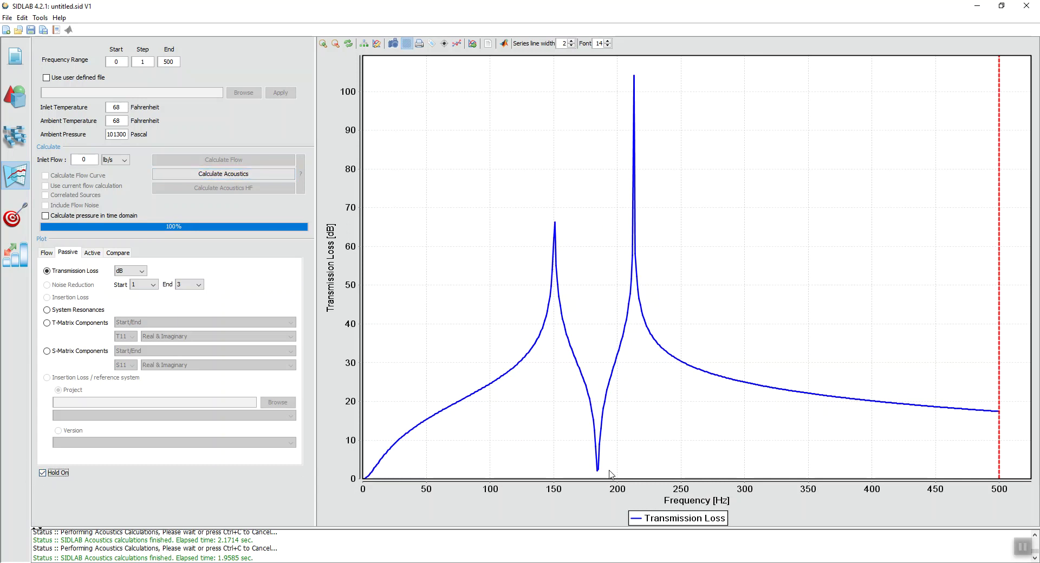
mouse_move(599, 472)
Enter an added neck resistance for the first resonator and set the copied resonator's added neck resistance to .01
click(14, 145)
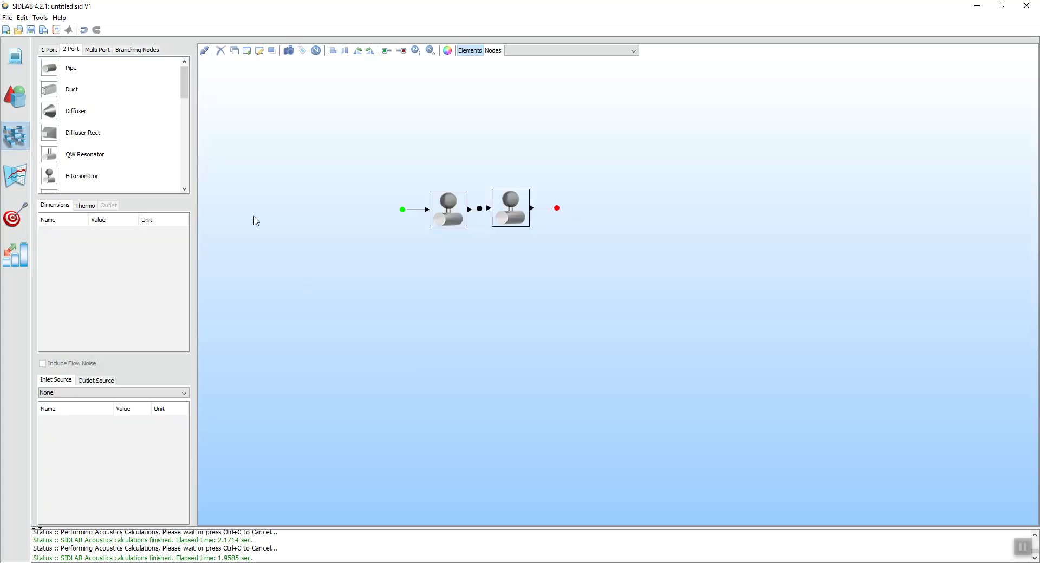
click(447, 214)
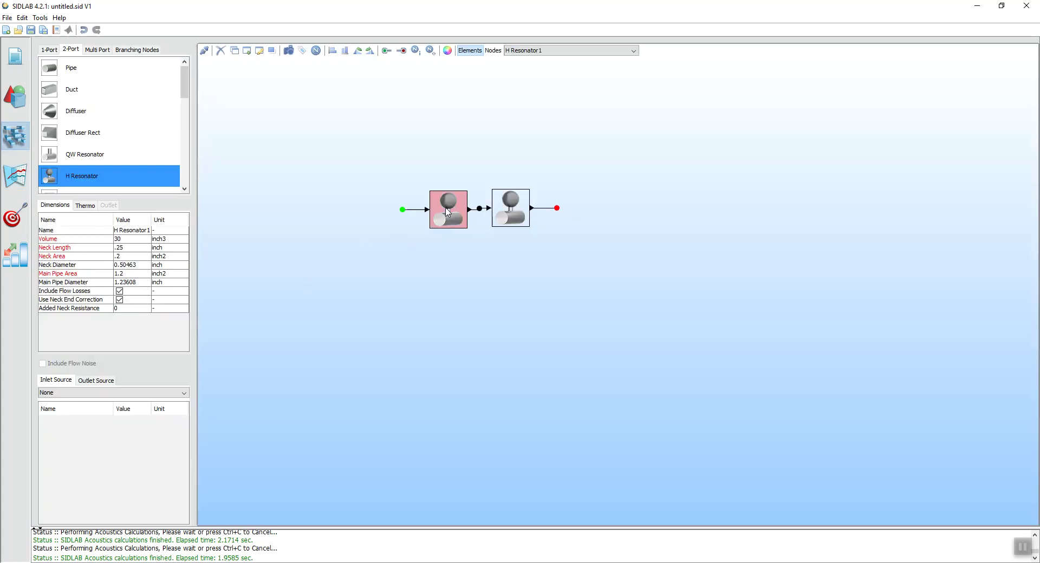
double_click(128, 309)
click(514, 211)
click(127, 309)
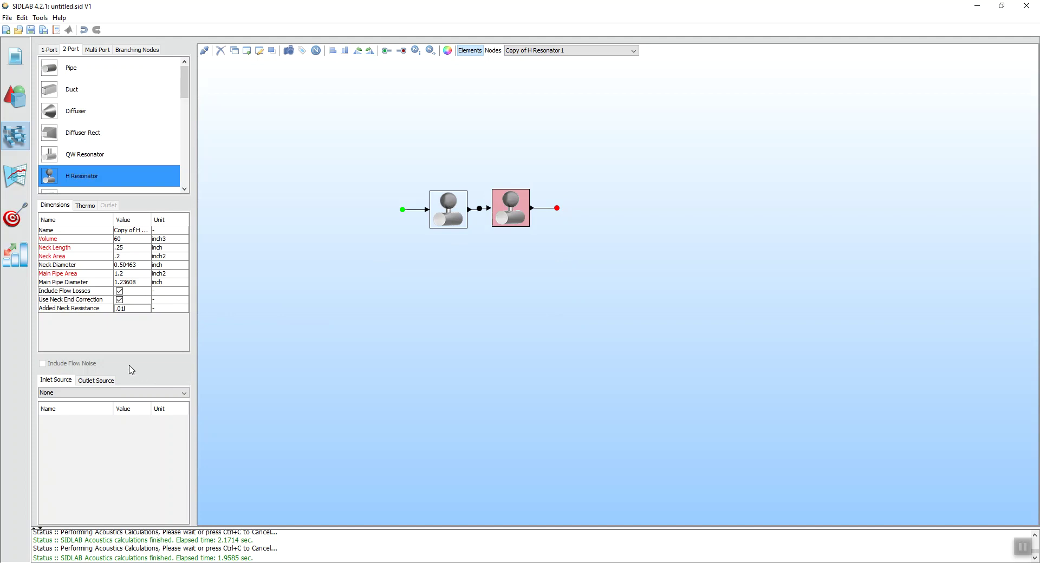
click(508, 308)
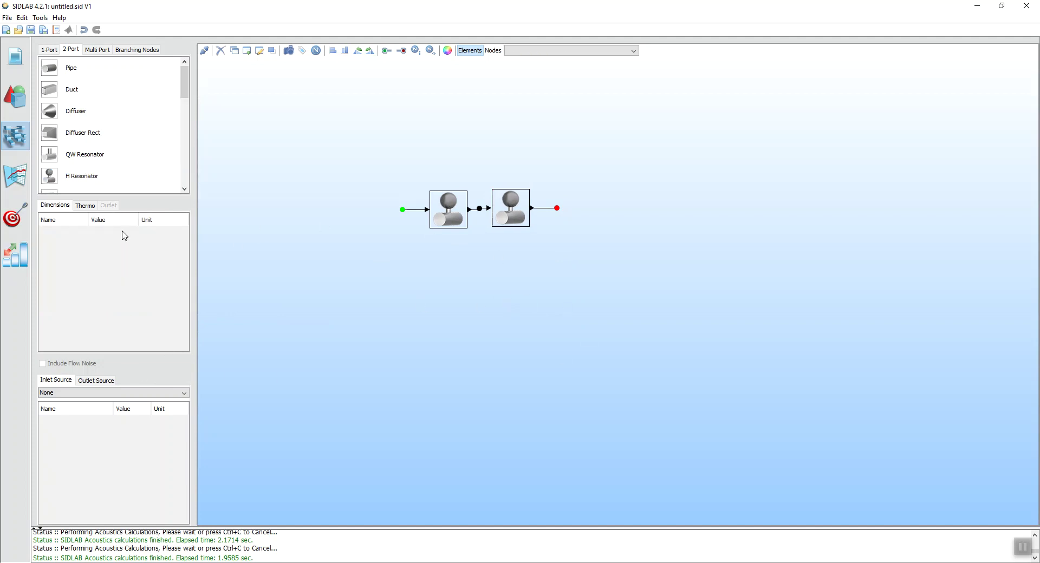
Recalculate the acoustics with the added neck resistance, keeping the previous transmission loss curve held
click(14, 175)
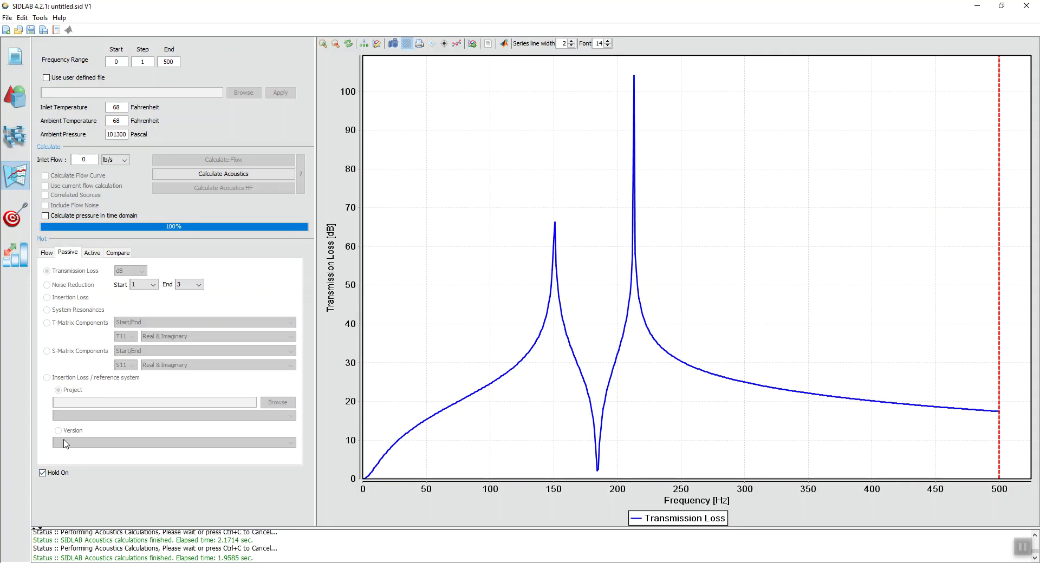
click(242, 179)
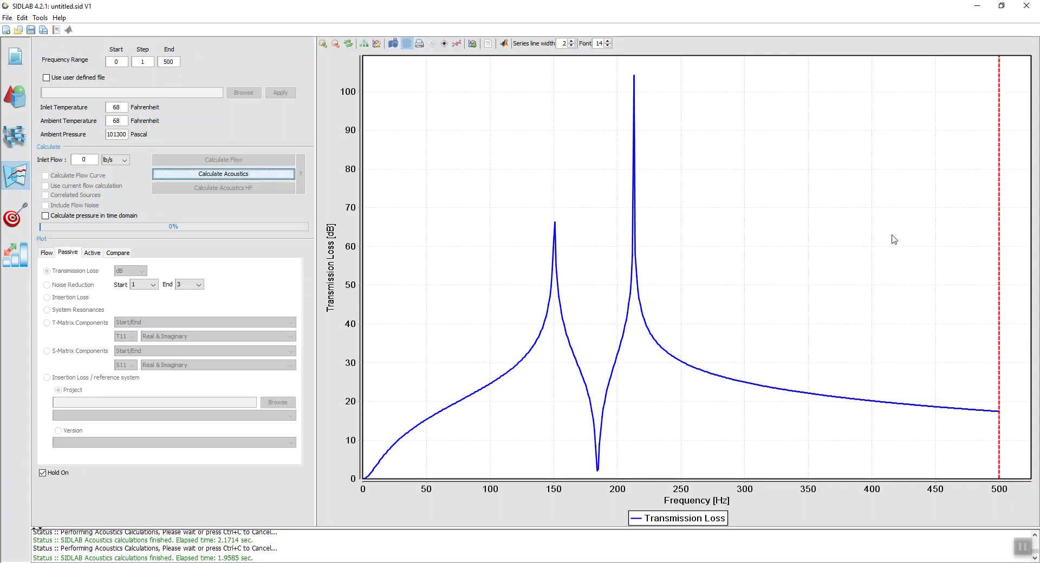